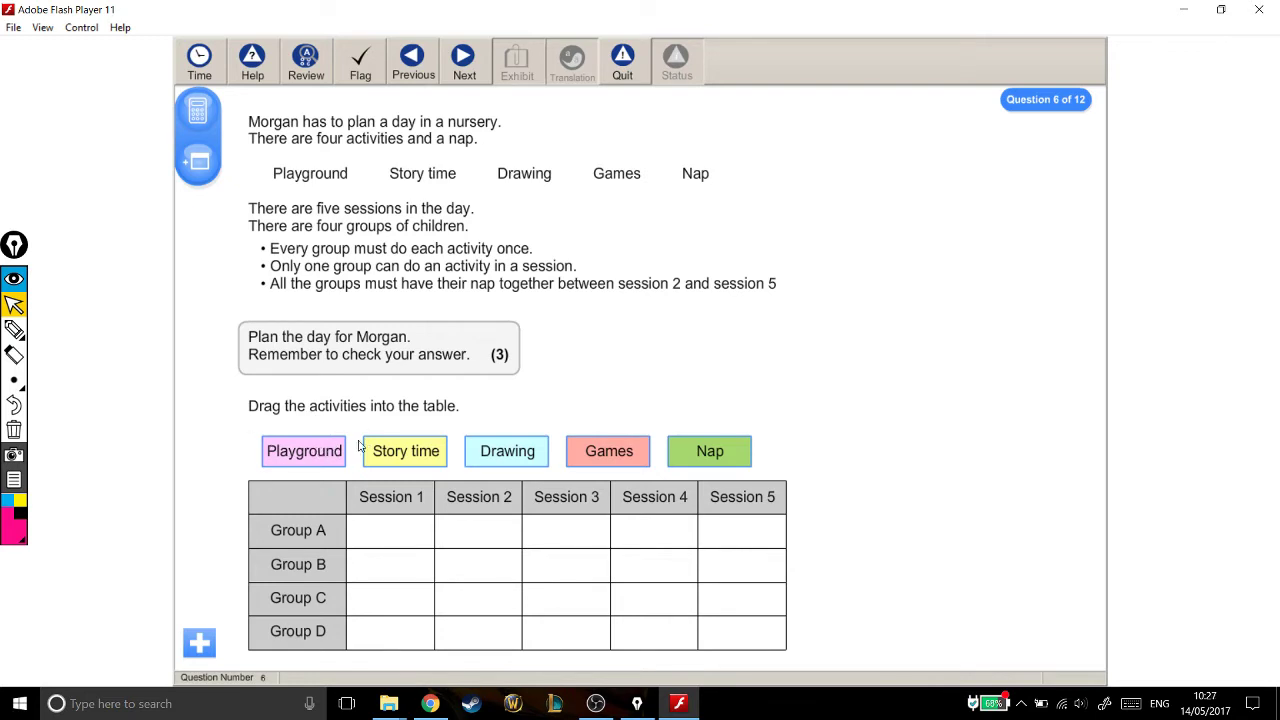
- Try a first layout: Games at A2, A3 and B3, Story time at B1, Drawing at C1 and D1
left_click_drag(330, 450, 422, 523)
left_click_drag(430, 450, 488, 567)
left_click_drag(507, 450, 586, 600)
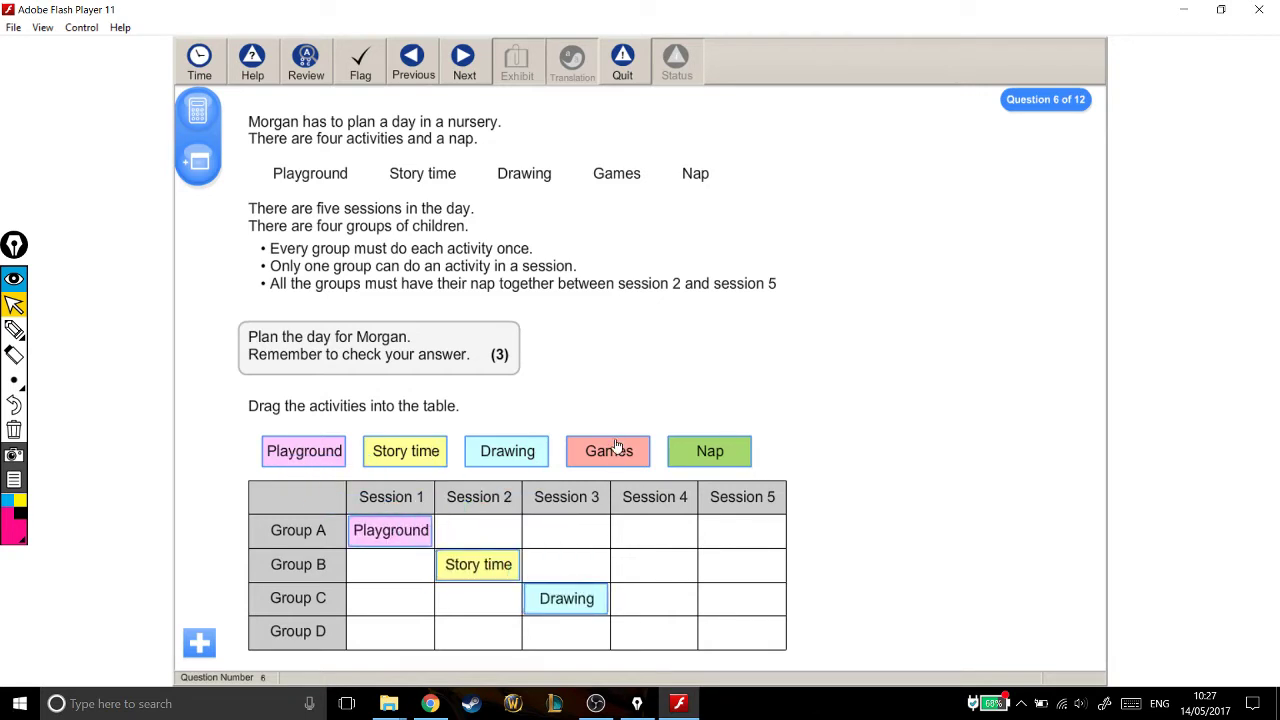
left_click_drag(612, 450, 530, 525)
left_click_drag(600, 452, 562, 532)
left_click_drag(406, 451, 392, 566)
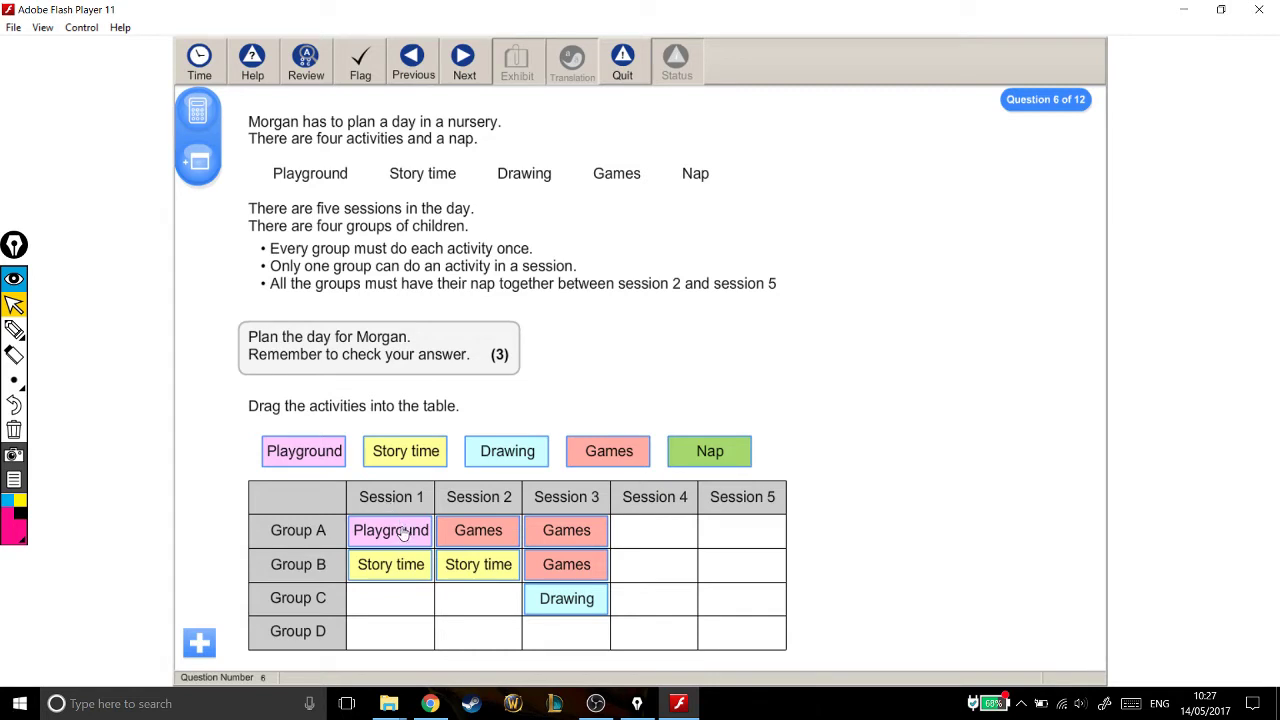
mouse_move(510, 455)
left_mouse_down()
mouse_move(414, 569)
mouse_move(520, 455)
mouse_move(398, 598)
mouse_move(465, 540)
mouse_move(402, 630)
left_mouse_up()
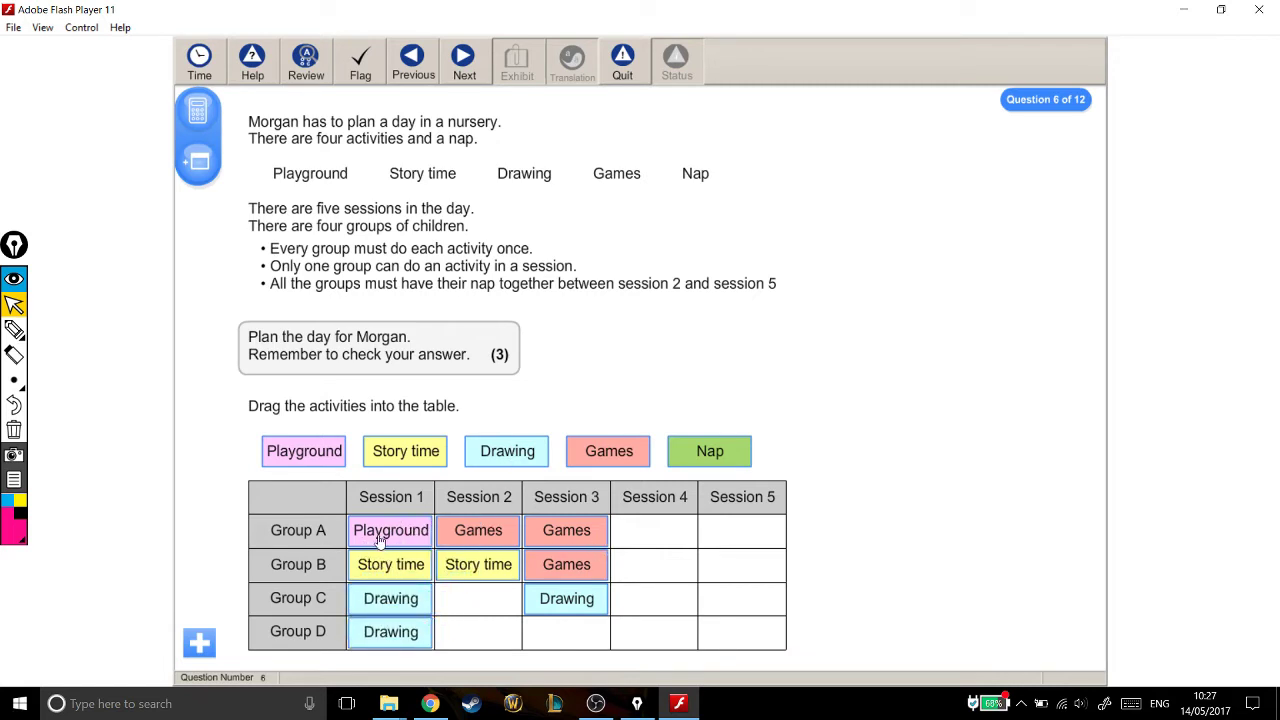
- Drag all nine placed tiles out of Sessions 1–3 back to the activity row
left_click_drag(385, 540, 310, 455)
left_click_drag(465, 541, 491, 462)
left_click_drag(480, 563, 495, 462)
left_click_drag(556, 538, 565, 472)
left_click_drag(570, 564, 505, 466)
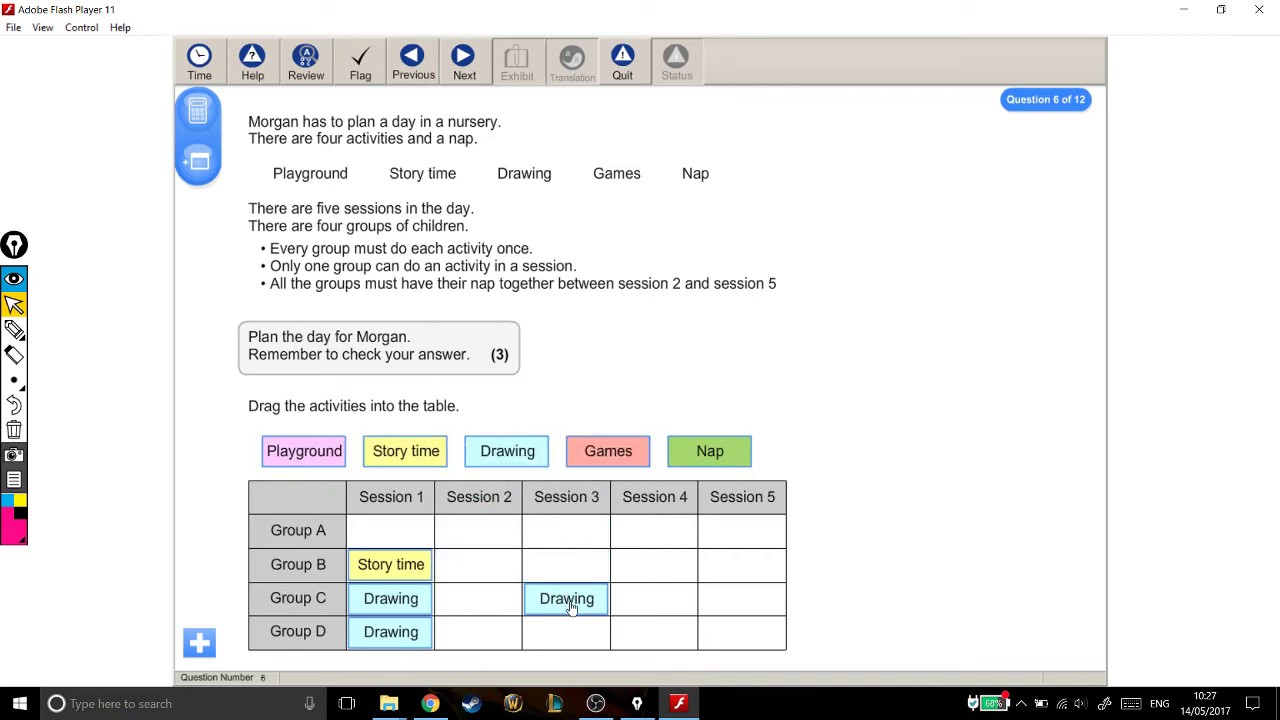
left_click_drag(566, 598, 505, 464)
left_click_drag(397, 583, 406, 455)
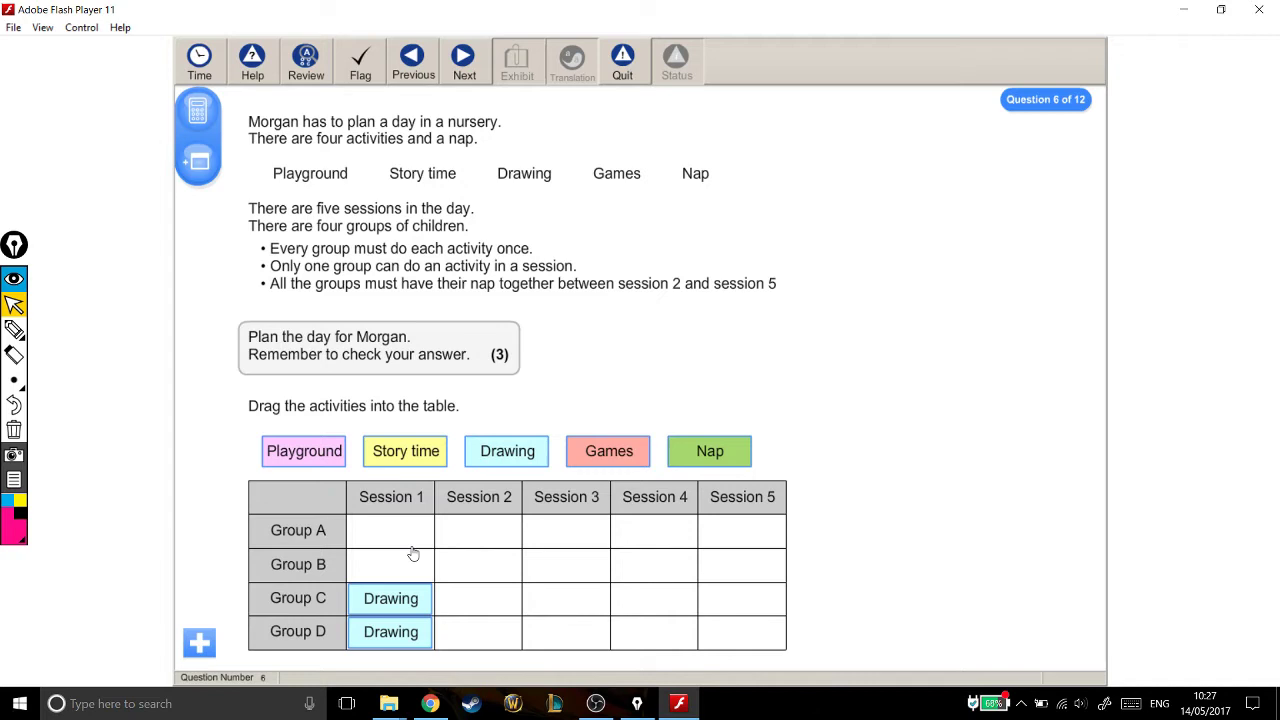
left_click_drag(405, 598, 507, 458)
left_click_drag(408, 622, 507, 458)
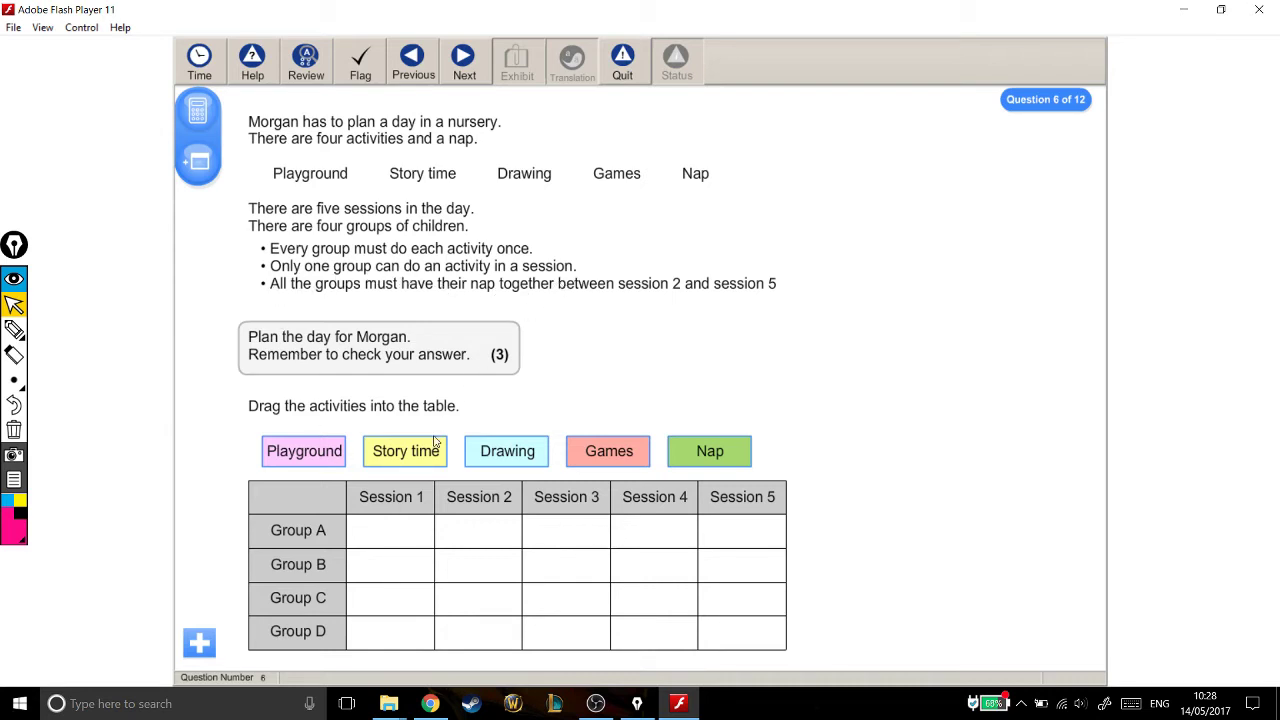
- Try Playground in session 1 and remove it, then schedule Nap for Group A in session 3
left_click_drag(328, 456, 402, 604)
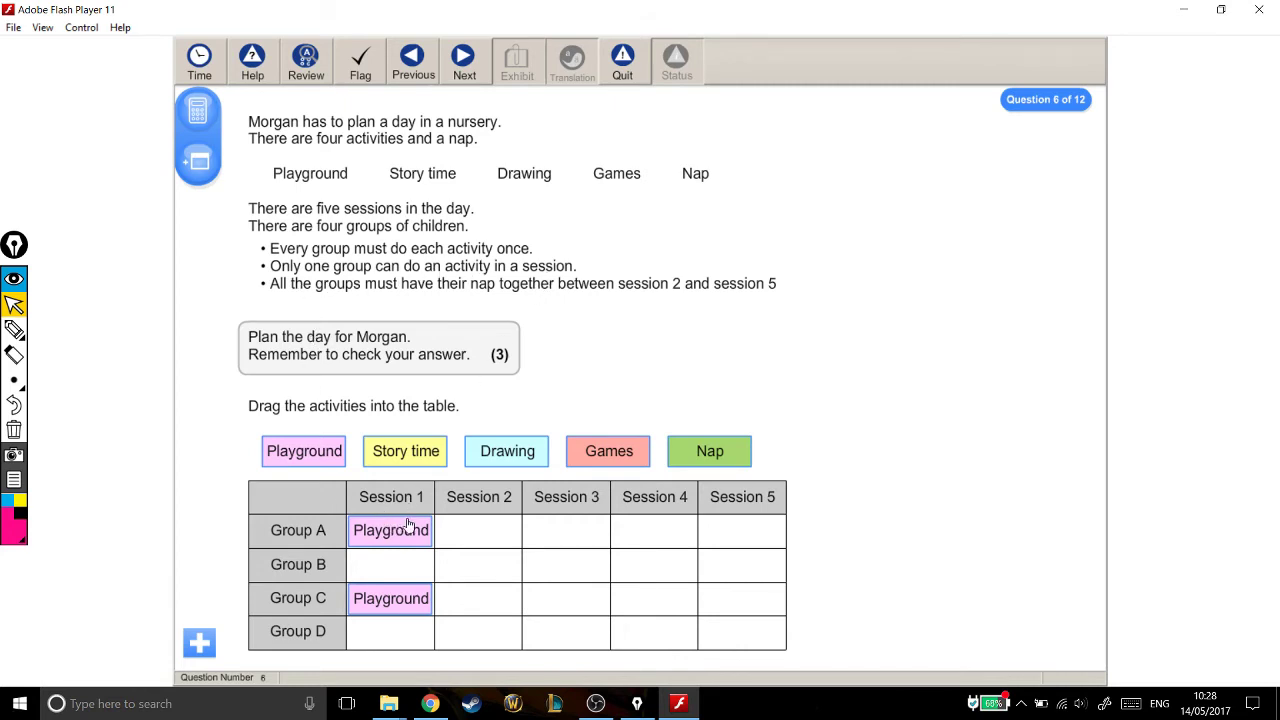
left_click_drag(406, 532, 375, 462)
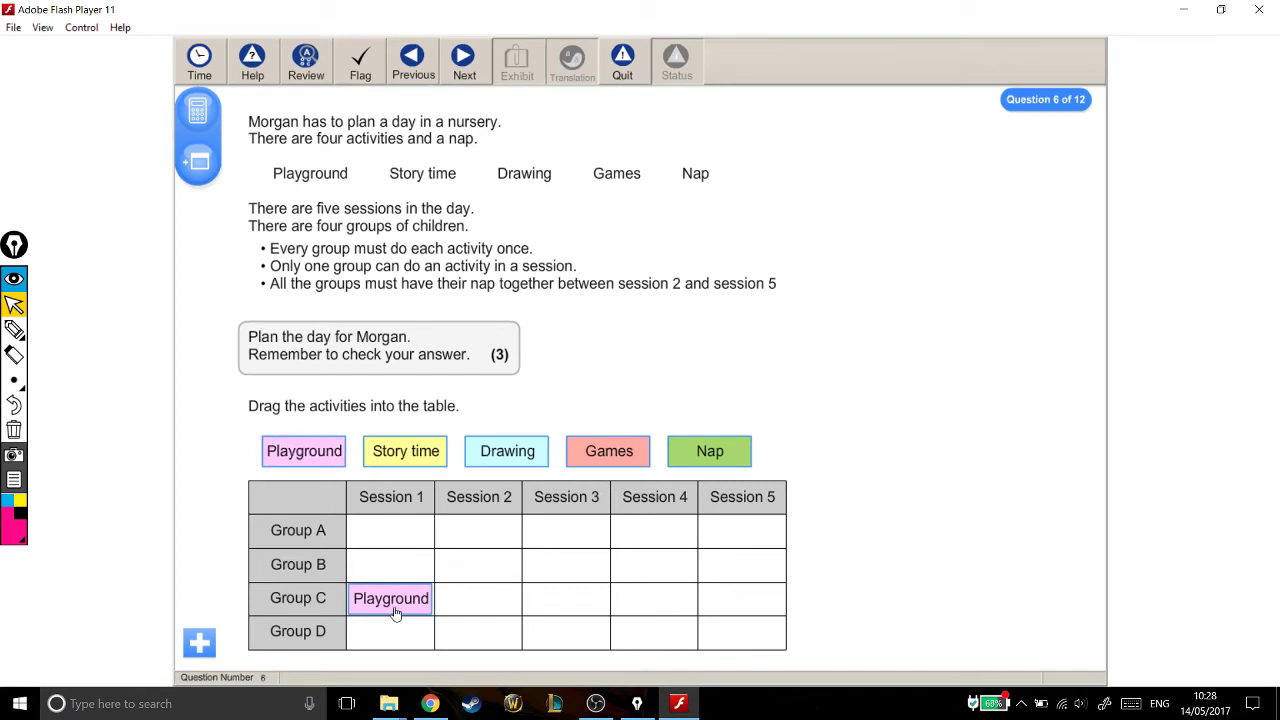
left_click_drag(394, 607, 355, 470)
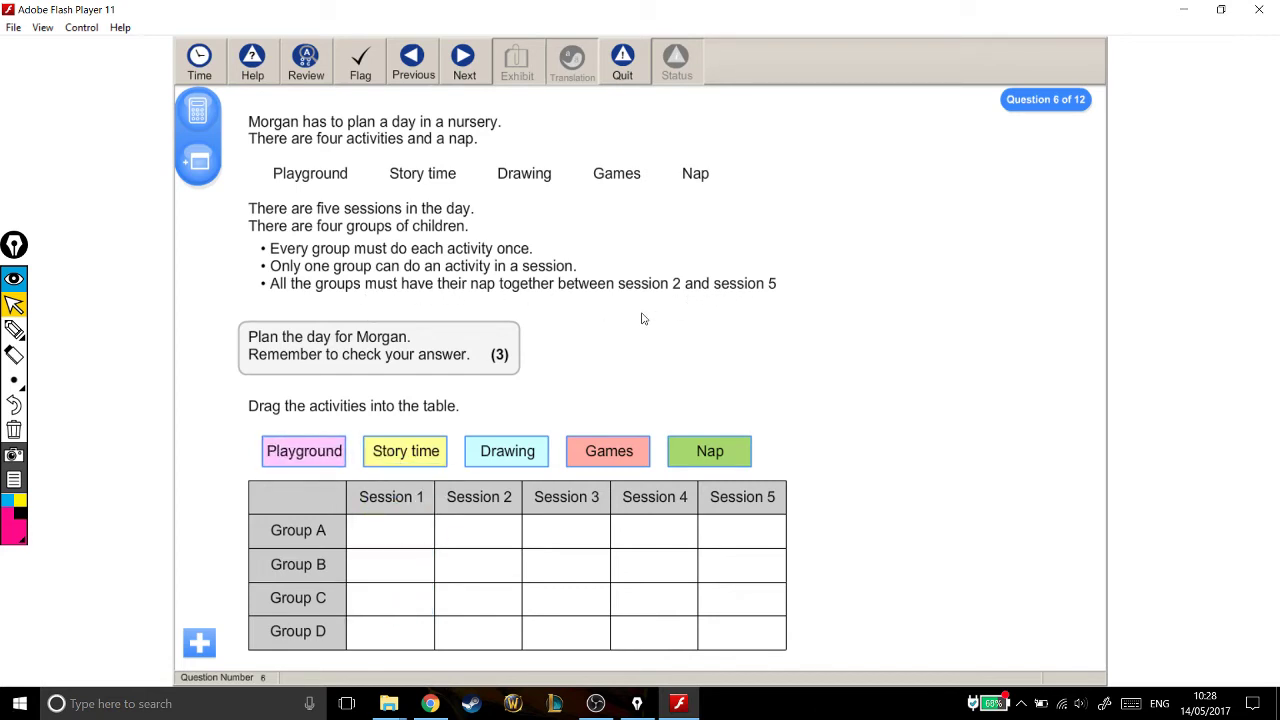
left_click_drag(690, 450, 570, 604)
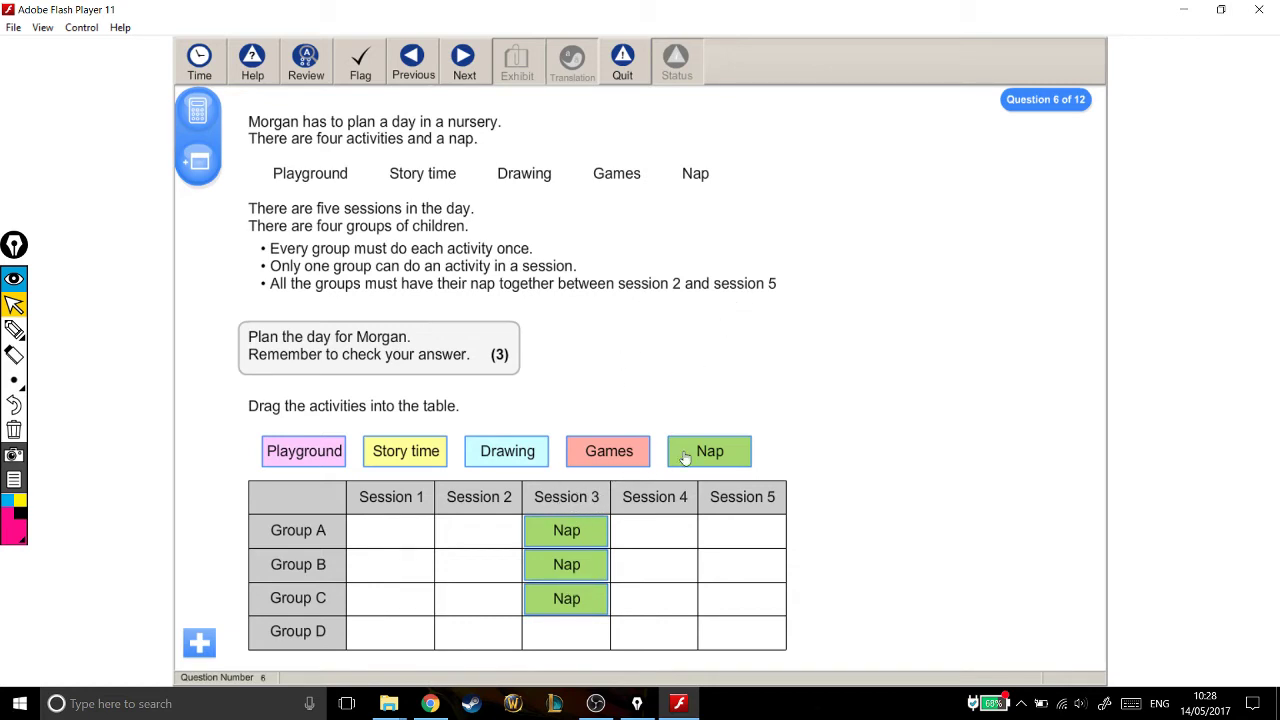
- Put Nap in Group D's Session 3 cell
left_click_drag(686, 452, 553, 639)
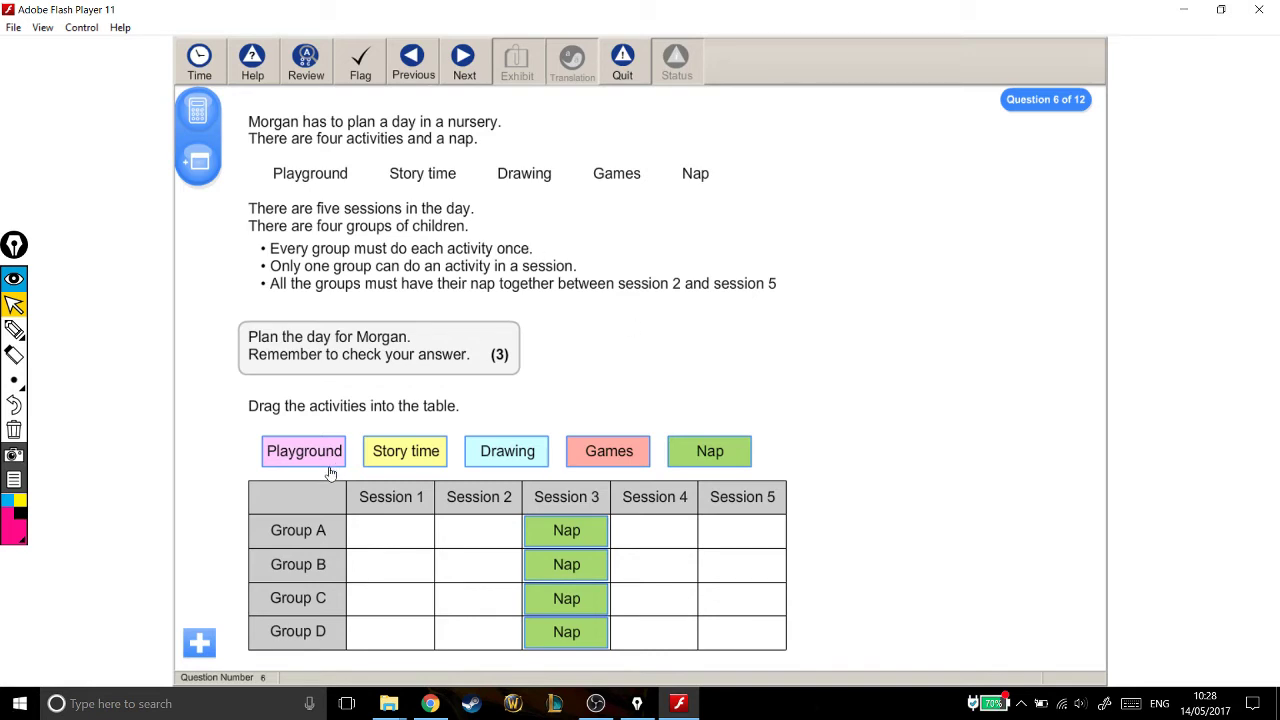
- Give Group A Playground, Story time, Drawing and Games in sessions 1, 2, 4 and 5
left_click_drag(340, 455, 428, 538)
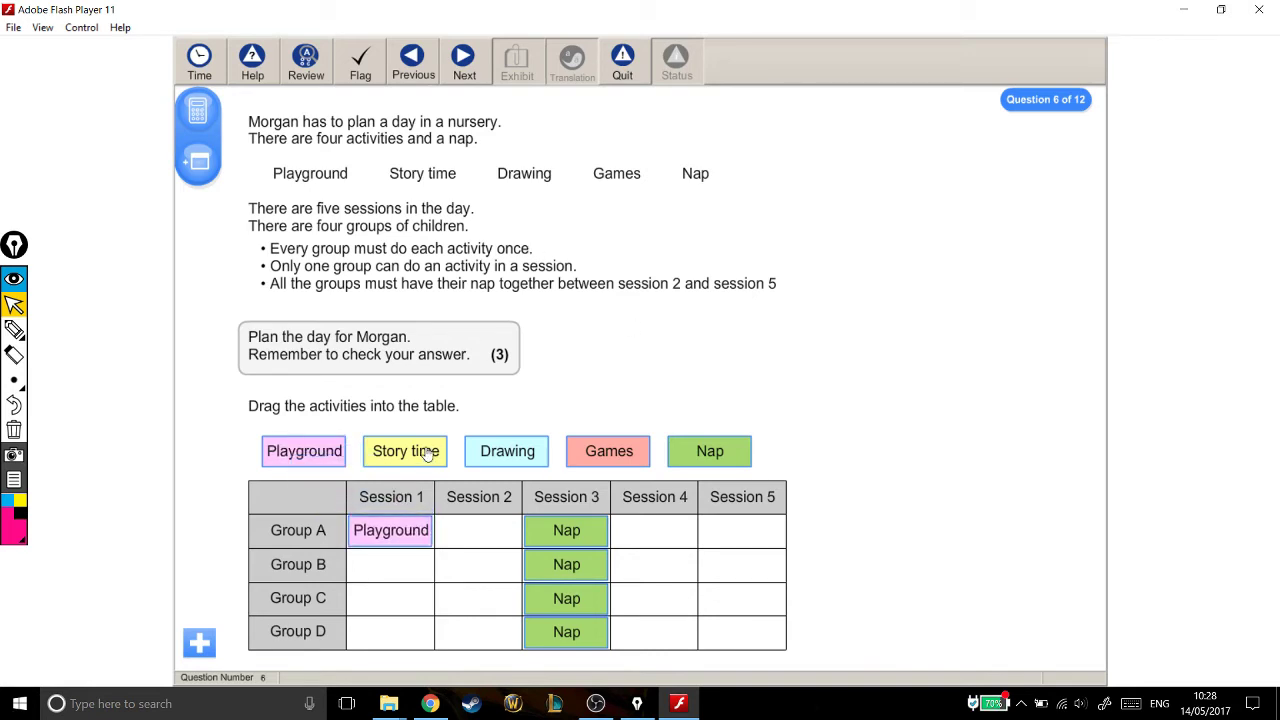
left_click_drag(425, 452, 492, 534)
left_click_drag(518, 456, 650, 528)
left_click_drag(612, 452, 738, 530)
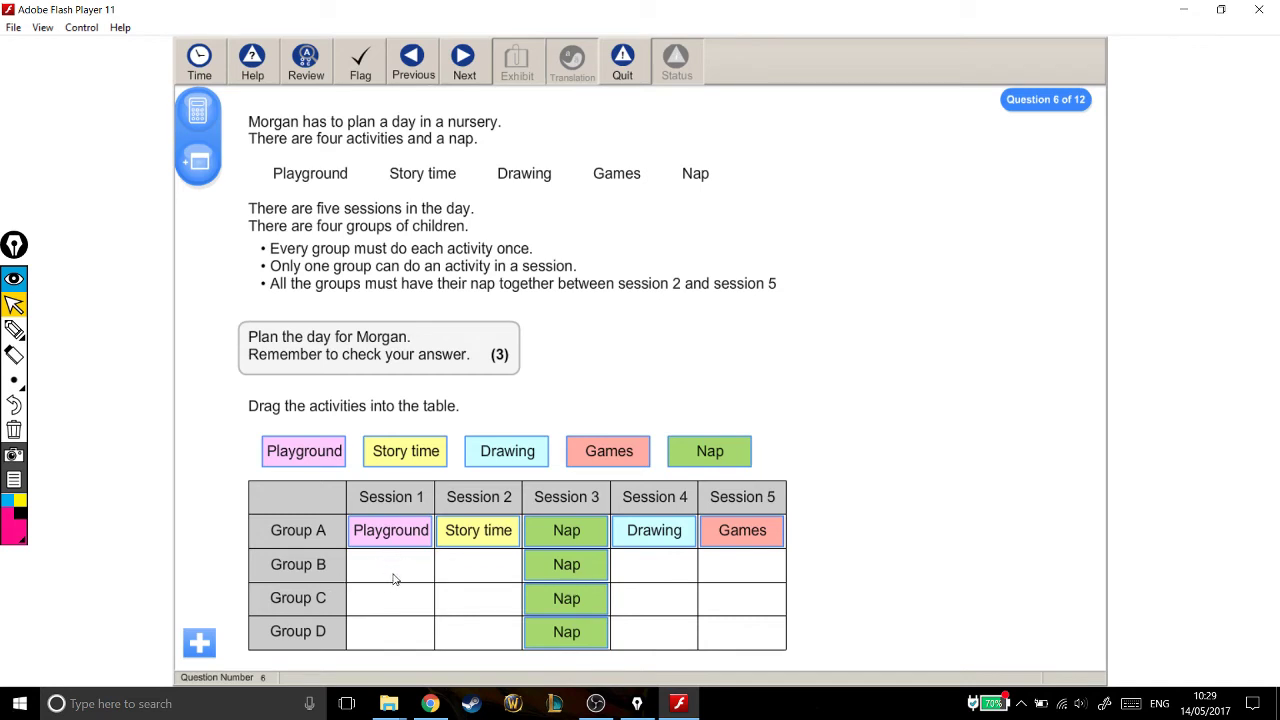
- Give Group B Story time, Playground, Games and Drawing in sessions 1, 2, 4, 5, and Group C Drawing in session 1
left_click_drag(427, 464, 414, 583)
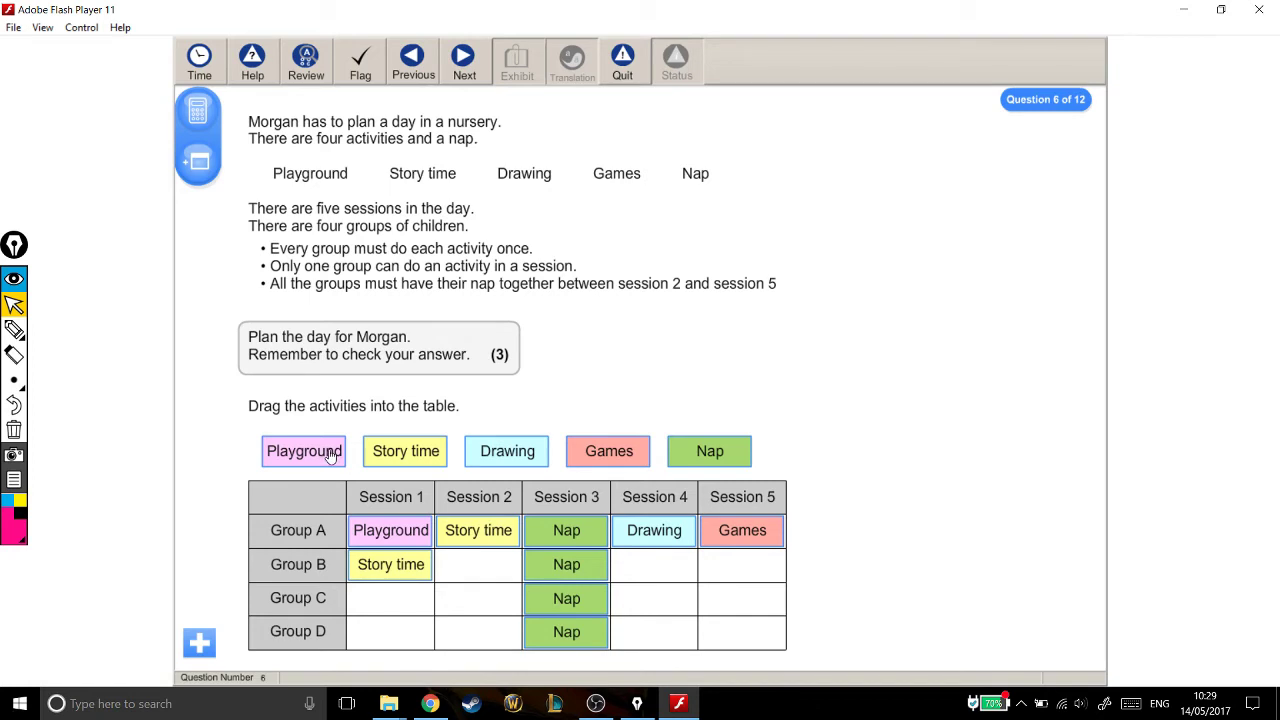
left_click_drag(337, 462, 500, 568)
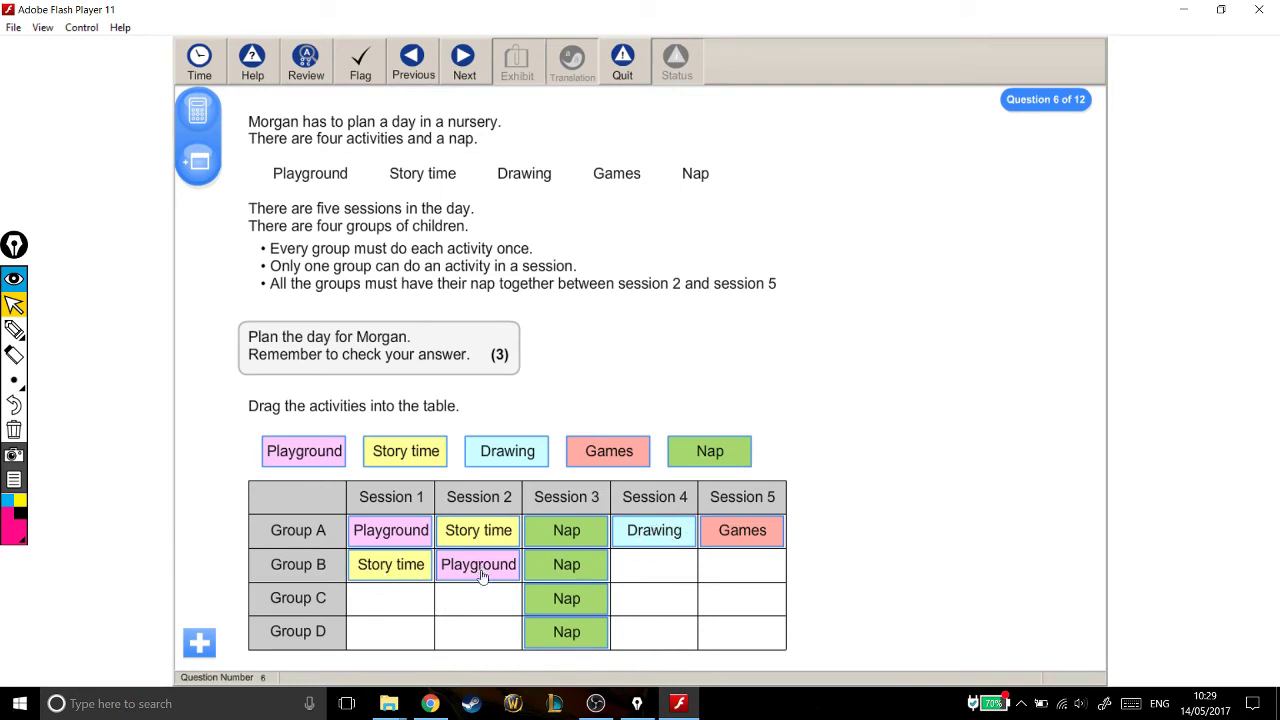
left_click_drag(612, 457, 659, 568)
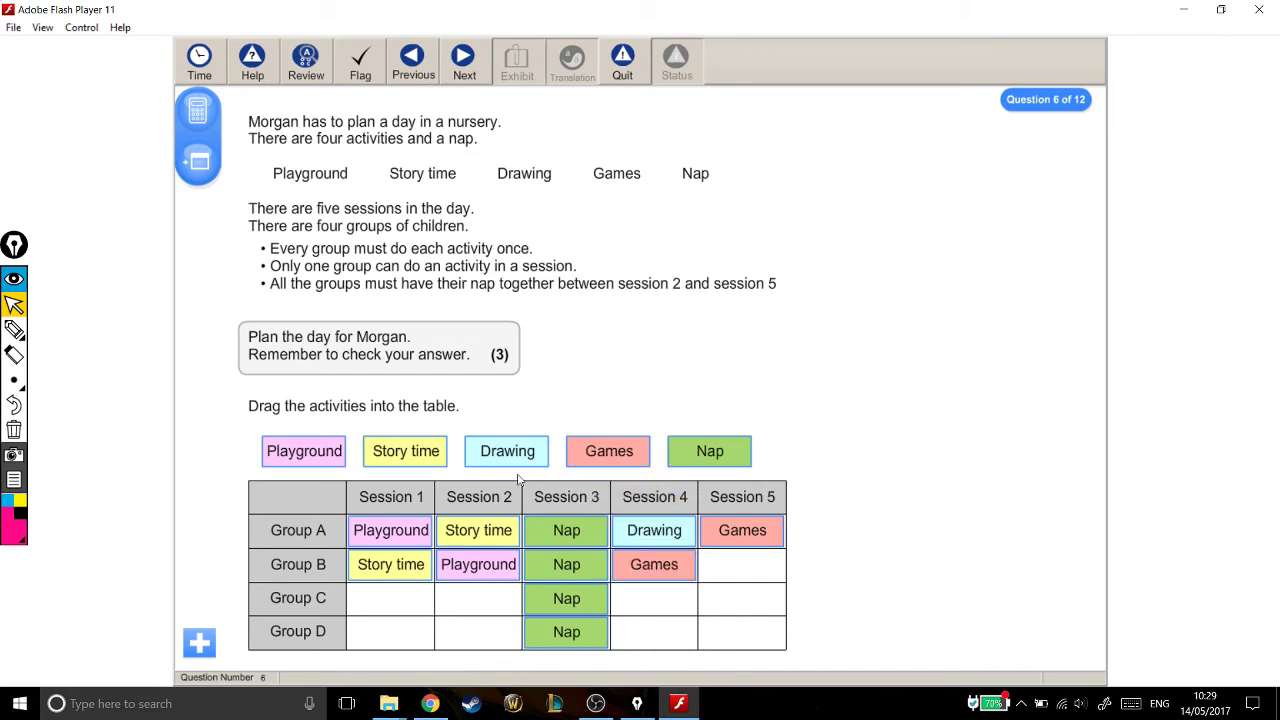
left_click_drag(516, 462, 745, 598)
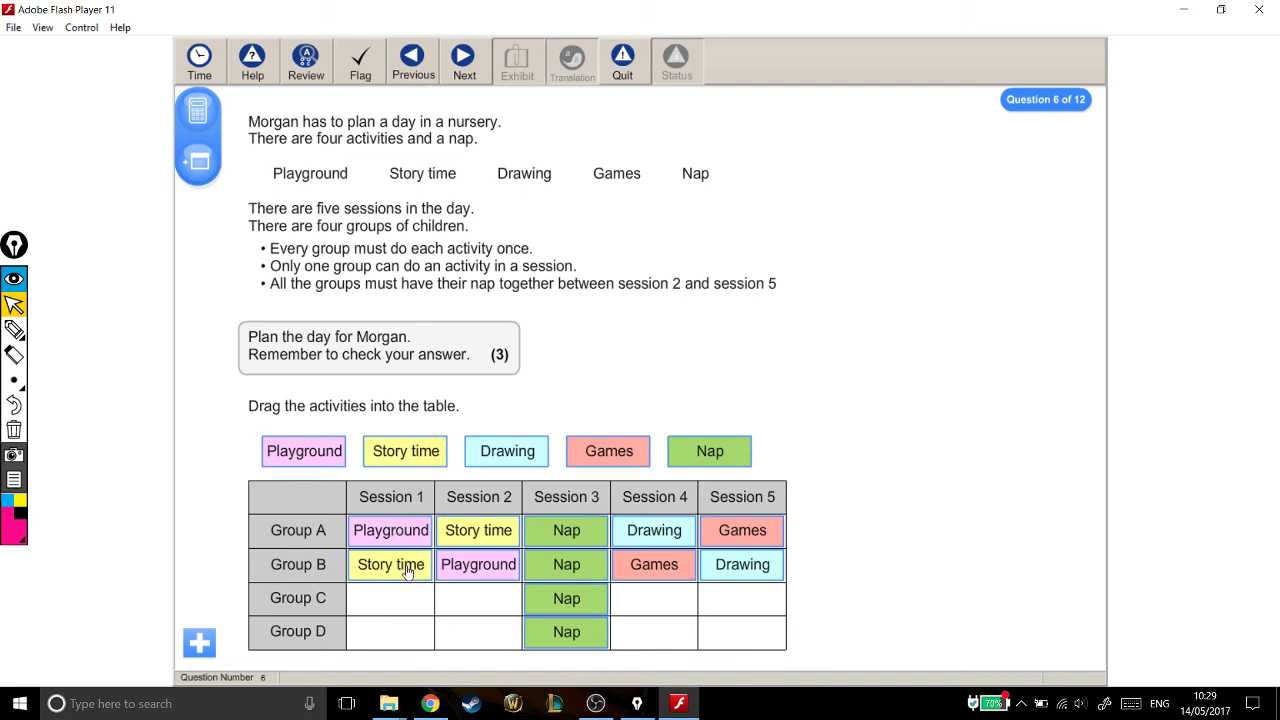
left_click_drag(507, 460, 405, 602)
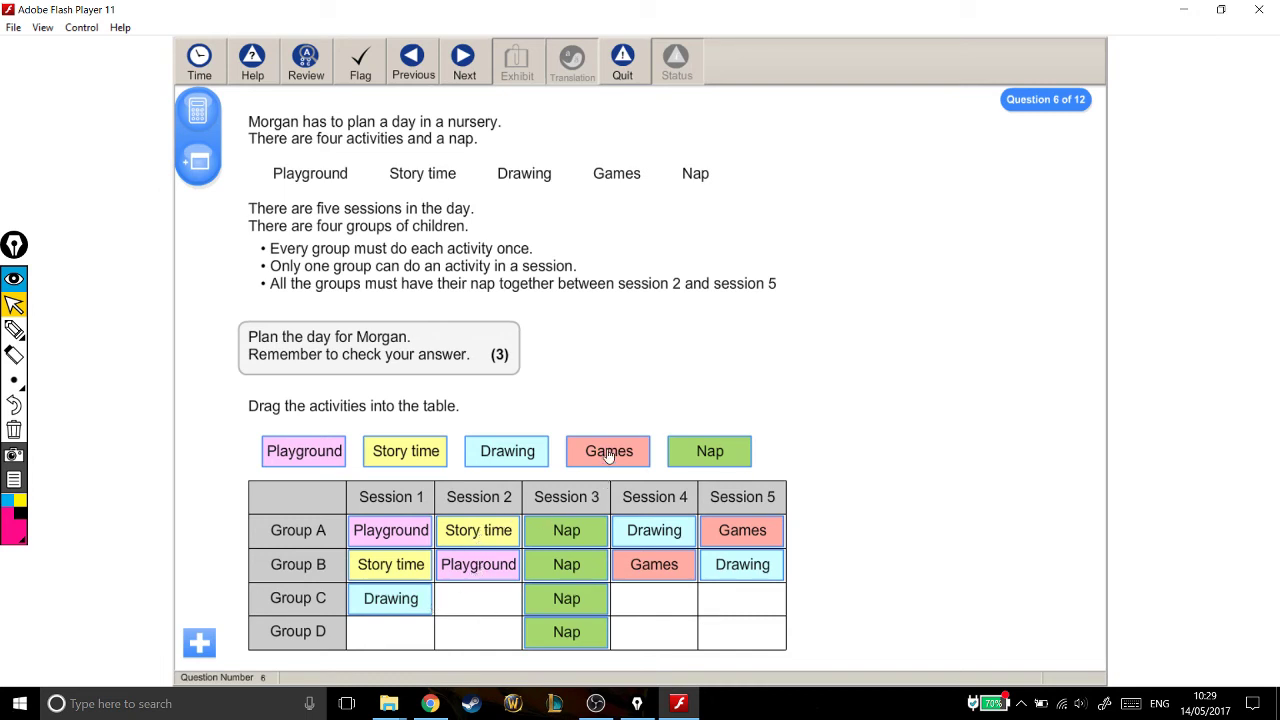
- Place Games in Group C's session 2, Playground in session 4 and Story time in session 5
left_click_drag(608, 452, 478, 598)
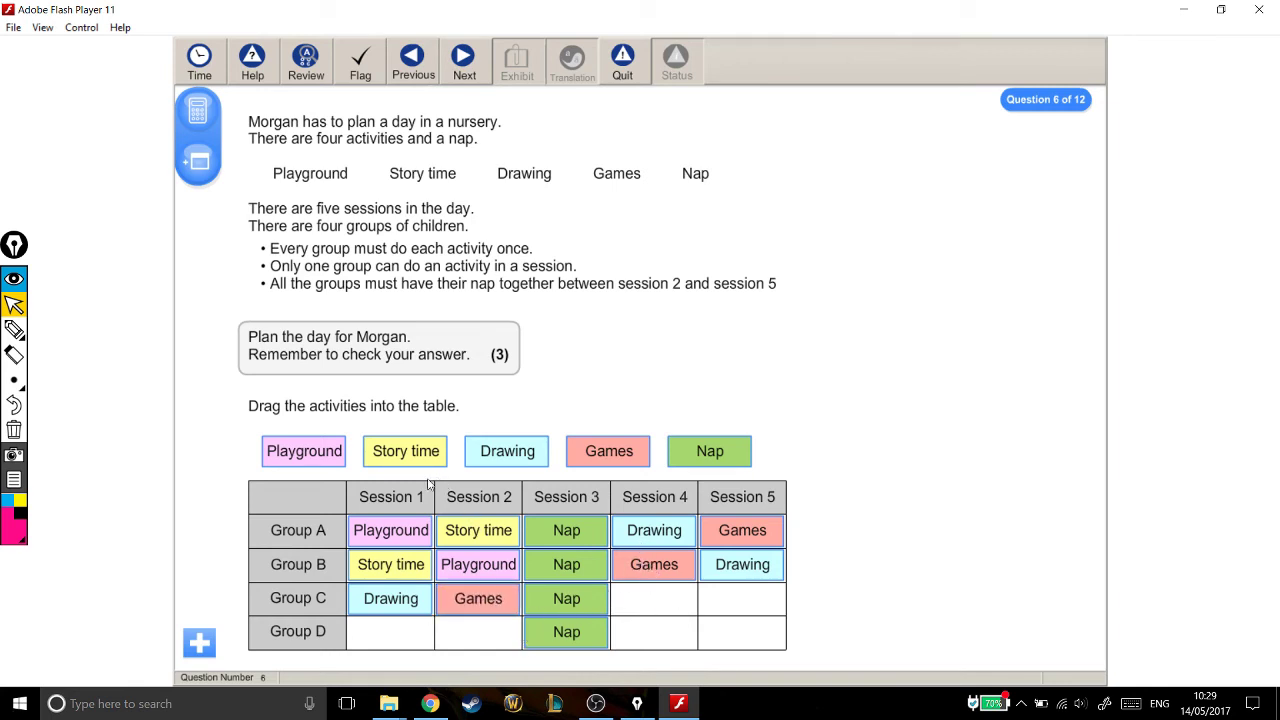
left_click_drag(330, 455, 678, 608)
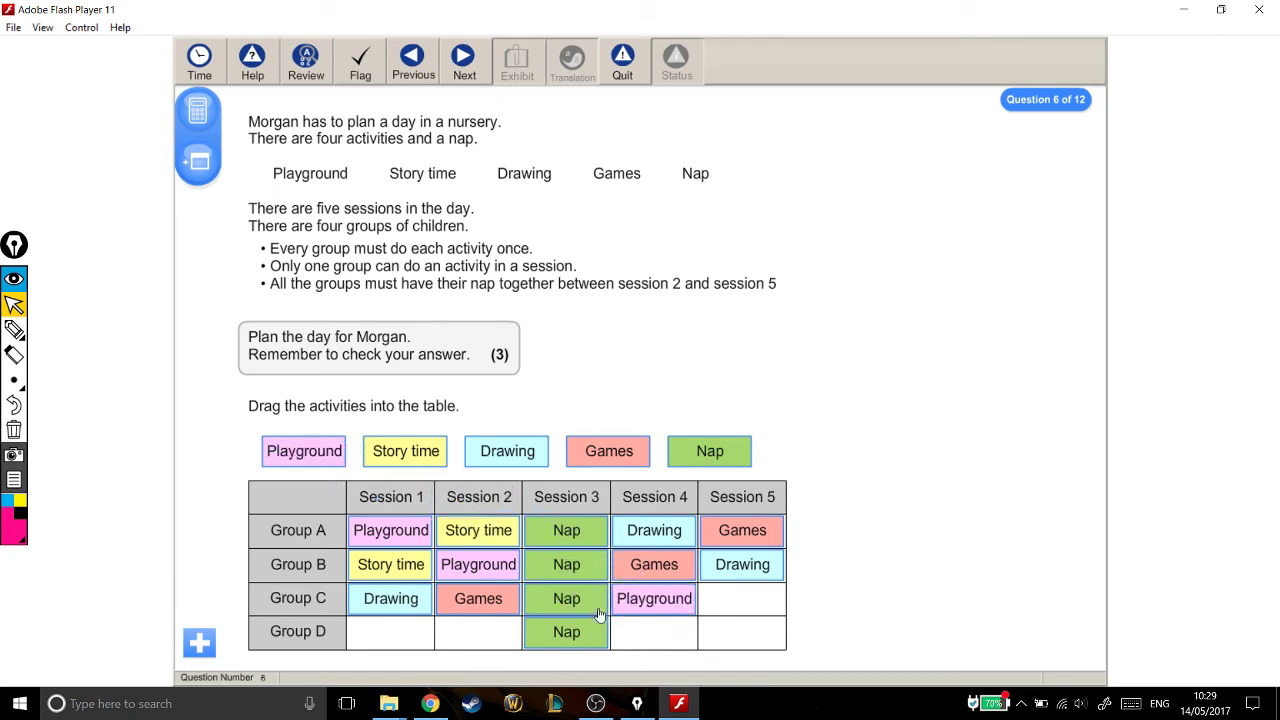
left_click_drag(430, 453, 748, 603)
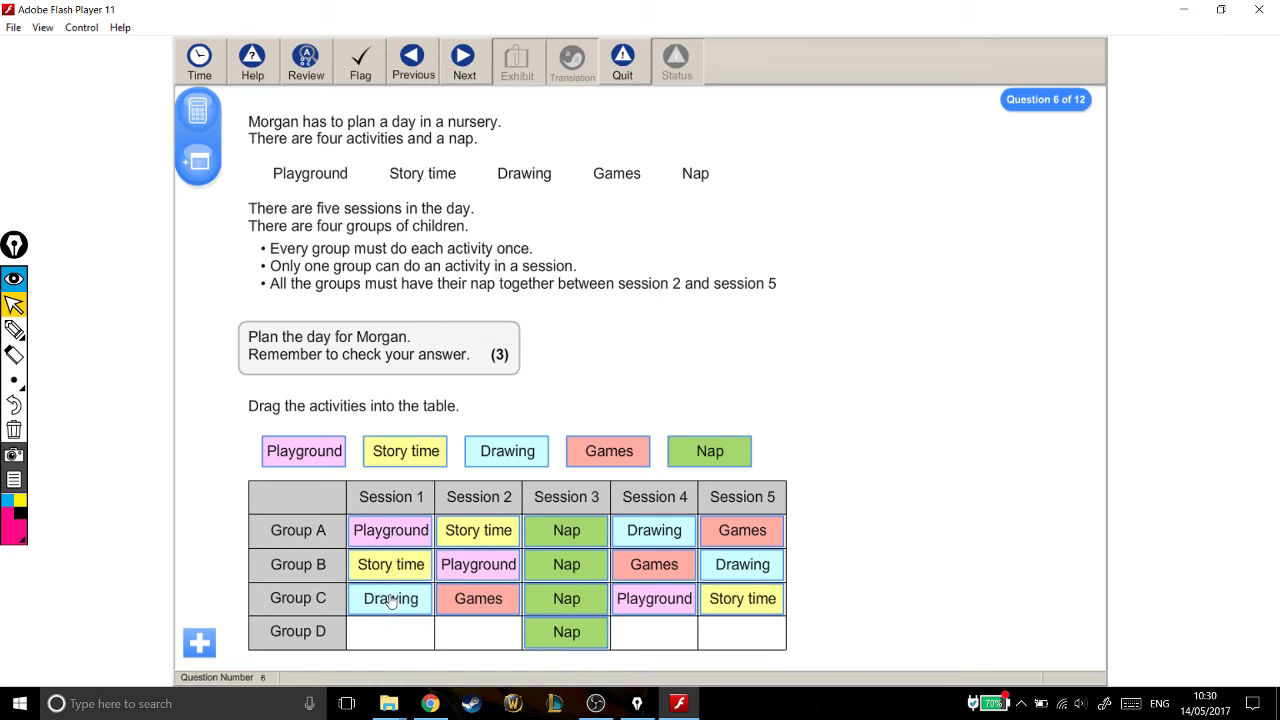
- Give Group D Games, Drawing, Story time and Playground in sessions 1, 2, 4 and 5
left_click_drag(605, 455, 390, 636)
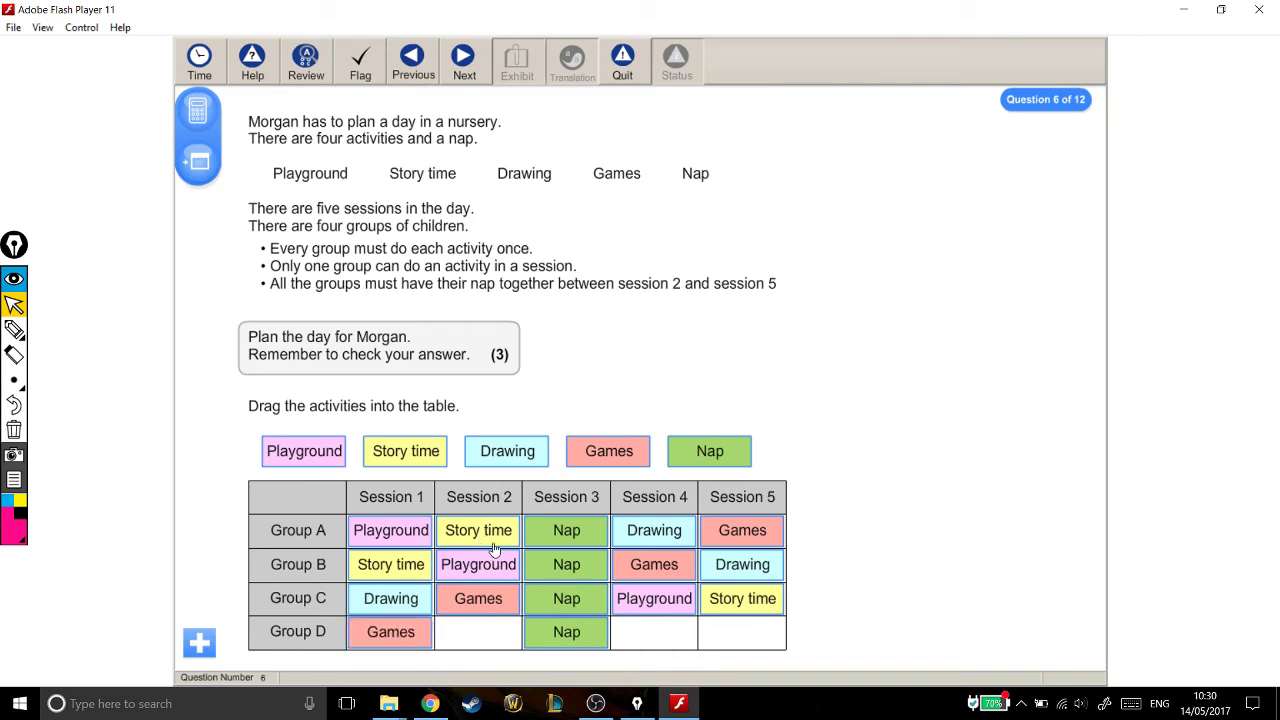
left_click_drag(505, 460, 478, 634)
left_click_drag(415, 463, 666, 640)
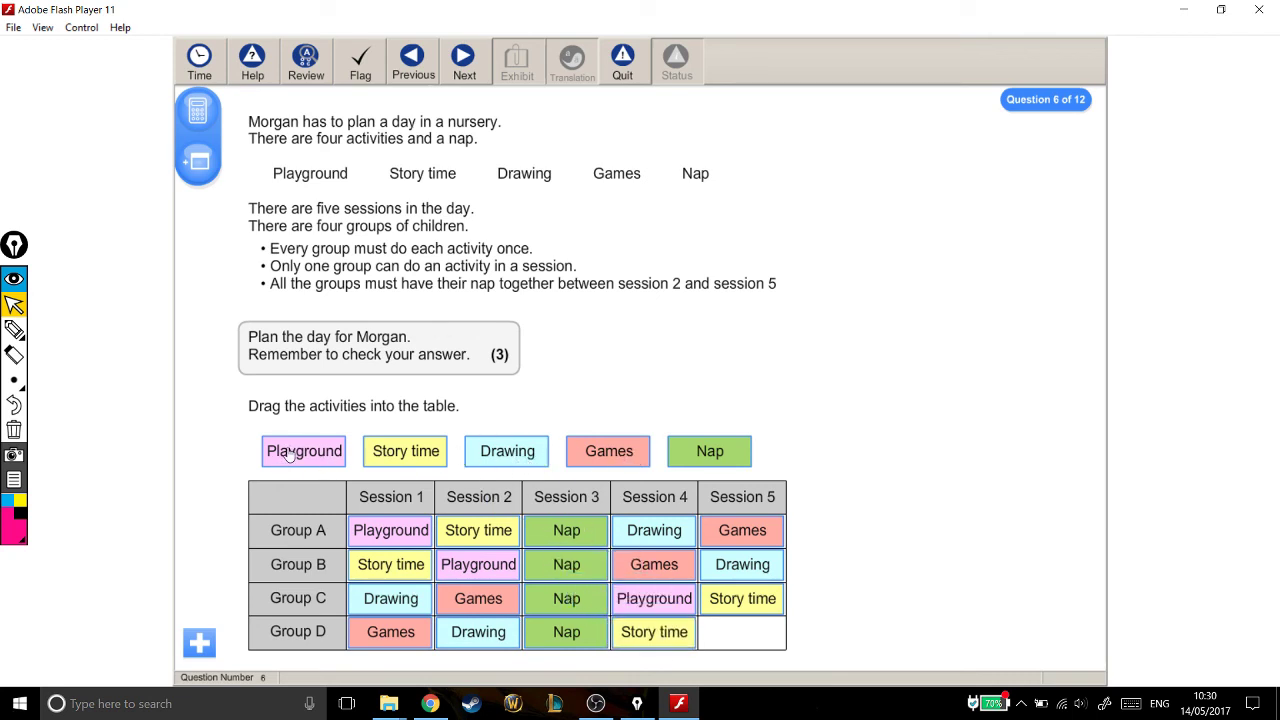
left_click_drag(288, 454, 728, 635)
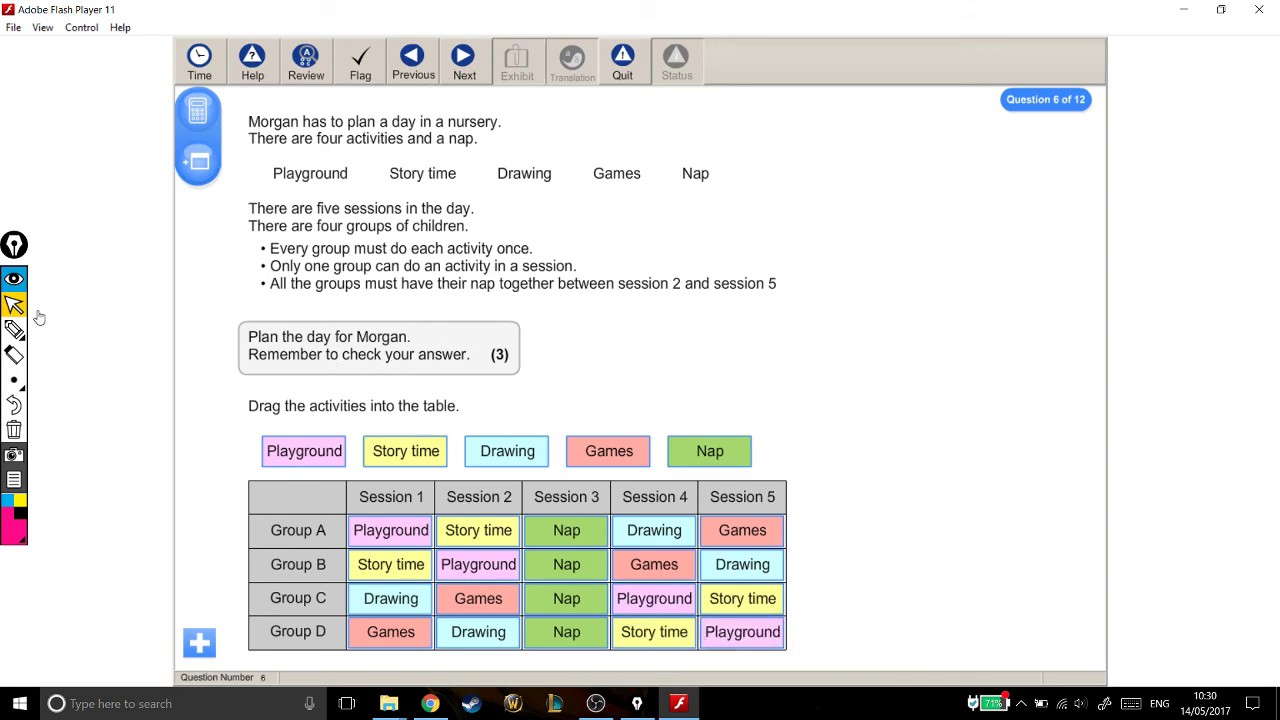
- Draw pen ticks beside the three rules: each activity once, one group per activity, nap timing
left_click(14, 330)
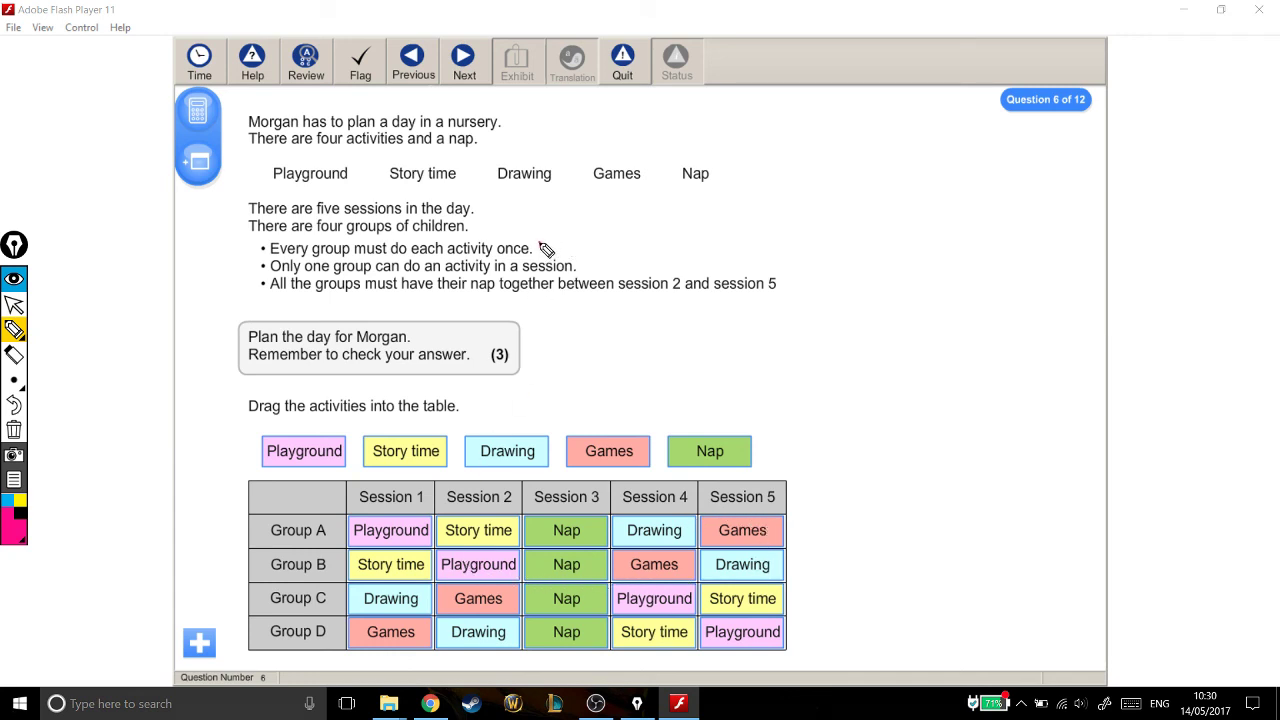
left_click_drag(540, 246, 590, 216)
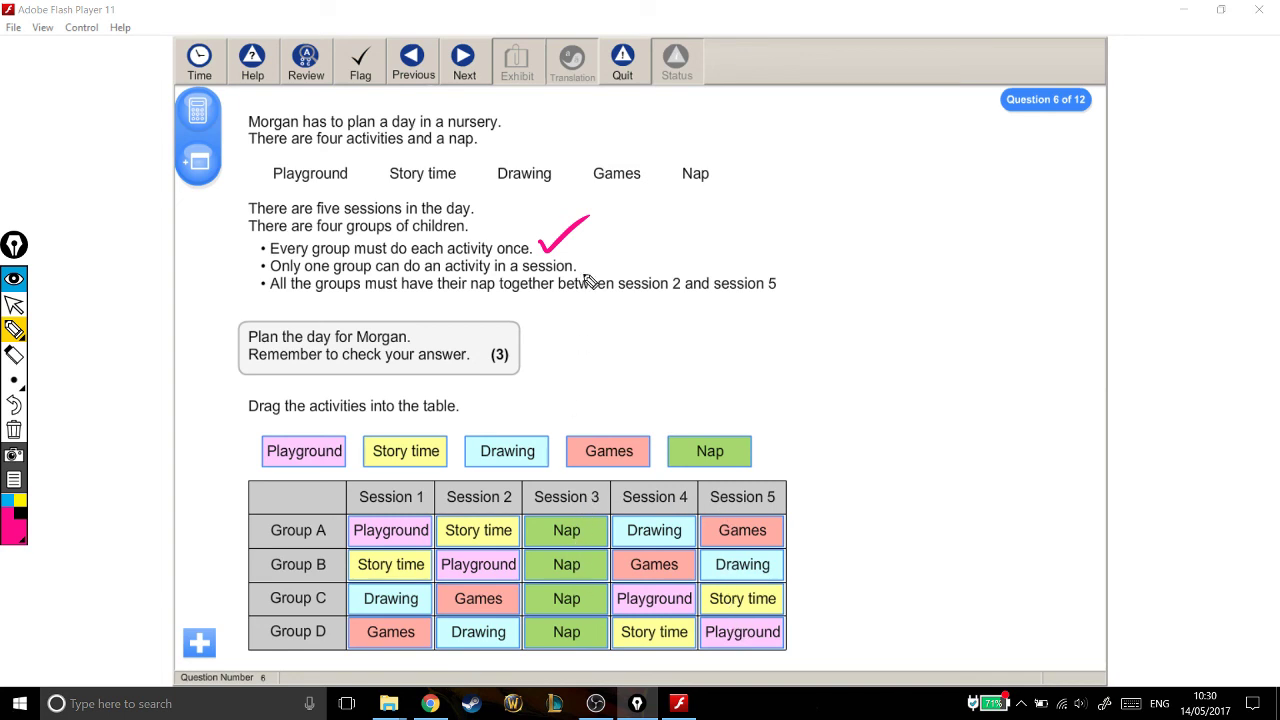
mouse_move(590, 253)
left_mouse_down()
mouse_move(620, 246)
mouse_move(640, 218)
left_mouse_up()
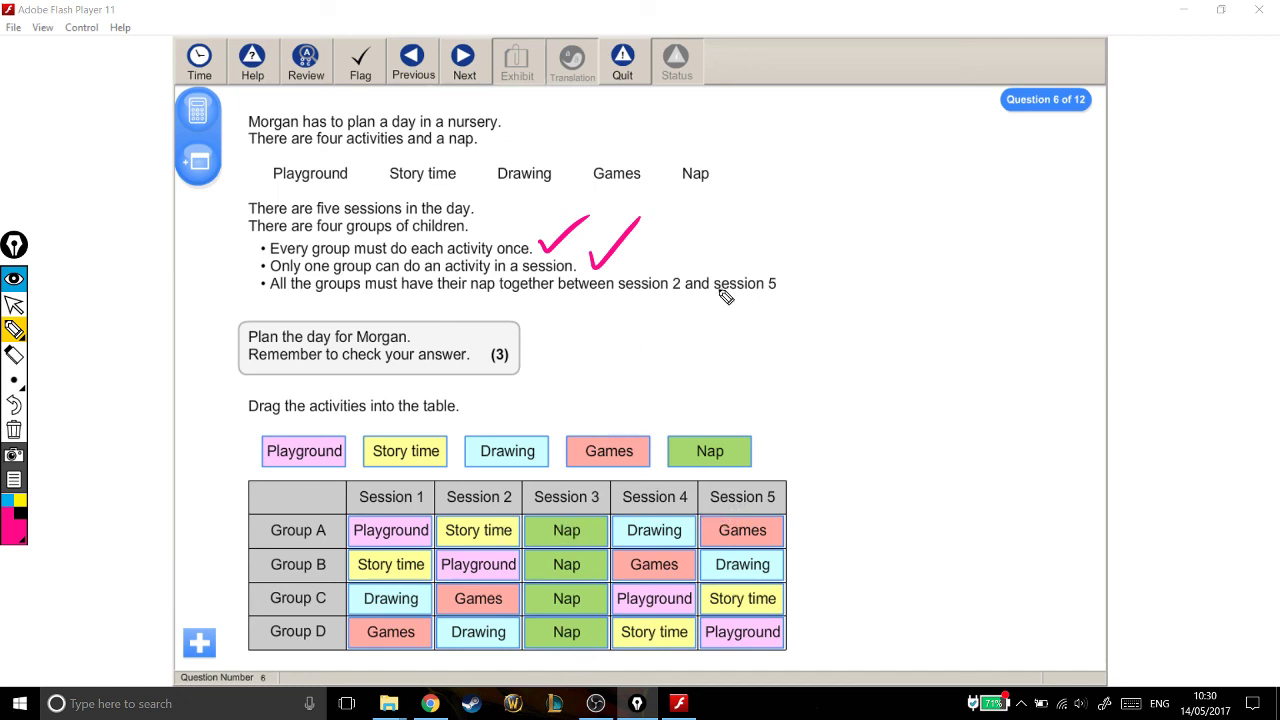
left_click_drag(702, 258, 759, 226)
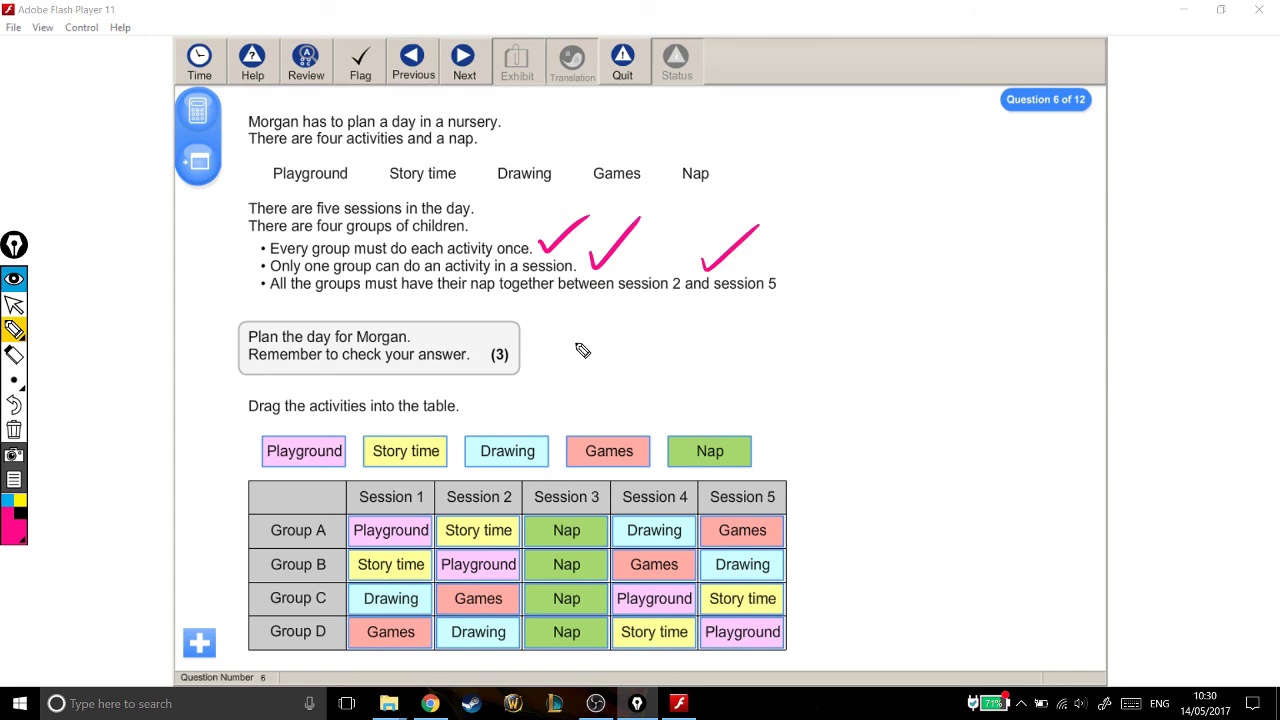
left_click(16, 304)
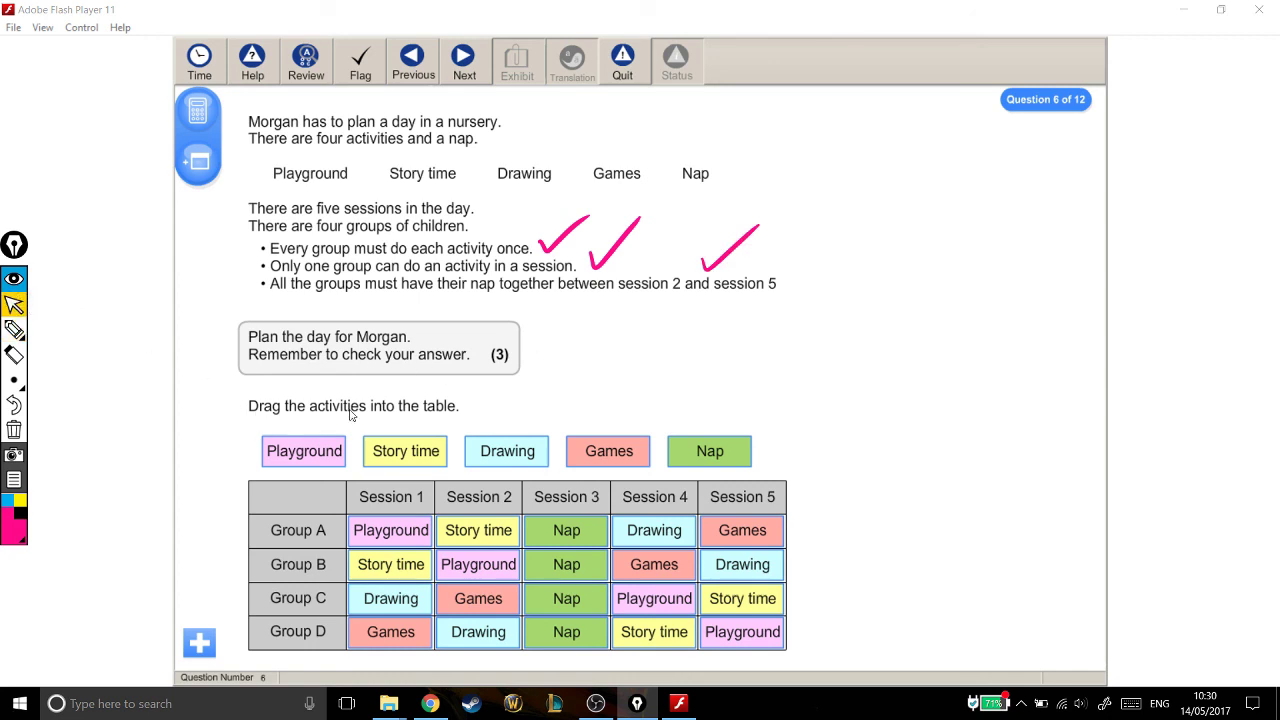